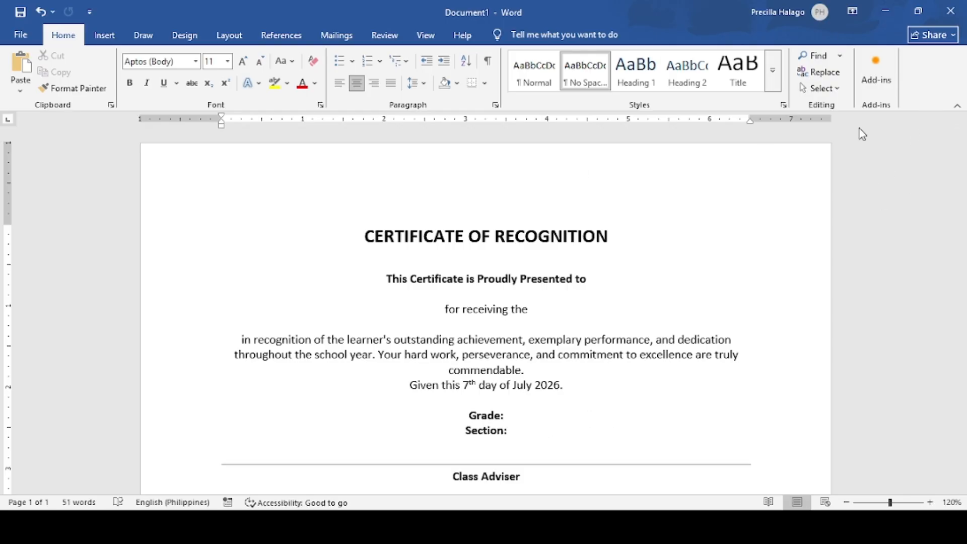
# Step: Undo the last change to the signature lines above Class Adviser and School Principal
pyautogui.scroll(-3, 600, 341)
pyautogui.scroll(3, 605, 342)
pyautogui.scroll(-2, 554, 353)
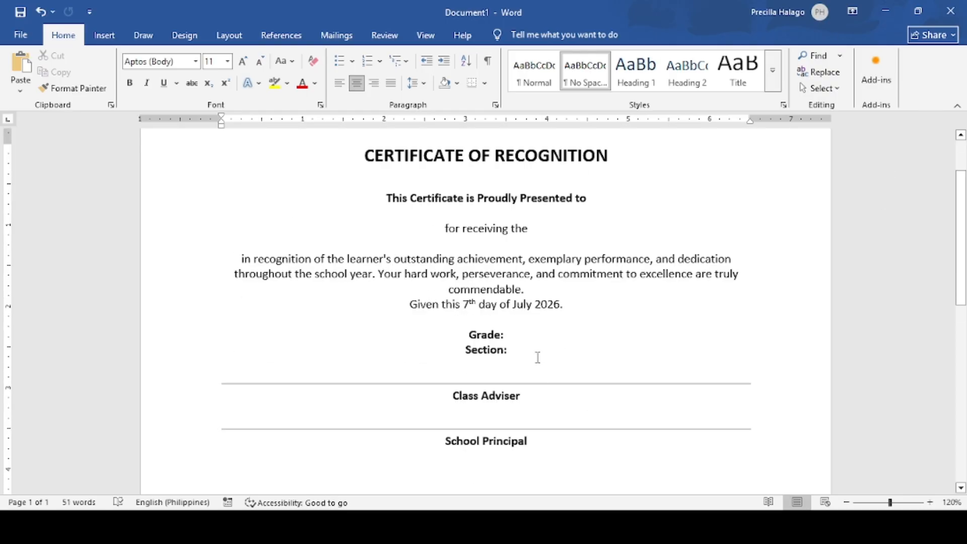
pyautogui.hotkey('ctrl', 'z')
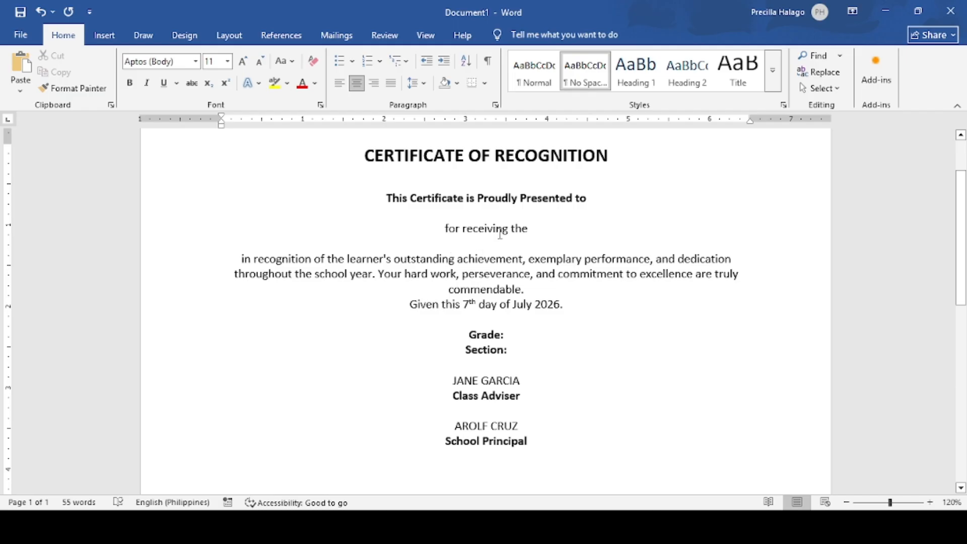
# Step: Check the blank spots in the certificate that need award and section details
pyautogui.click(504, 245)
pyautogui.click(517, 360)
pyautogui.click(492, 249)
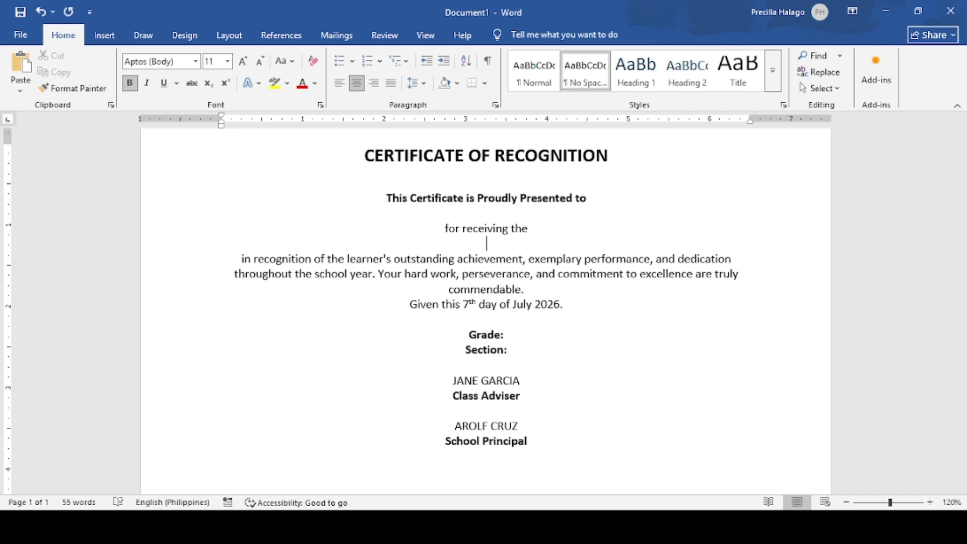
# Step: Switch to the Excel workbook and examine the learner list's Last Name, First Name, Award, Grade and Section columns
pyautogui.hotkey('alt', 'Tab')
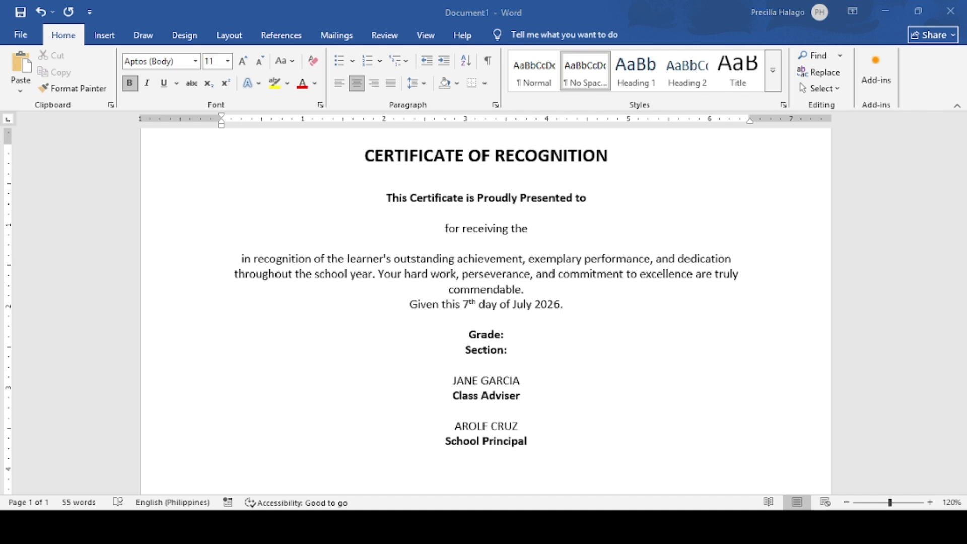
pyautogui.hotkey('alt', 'Tab')
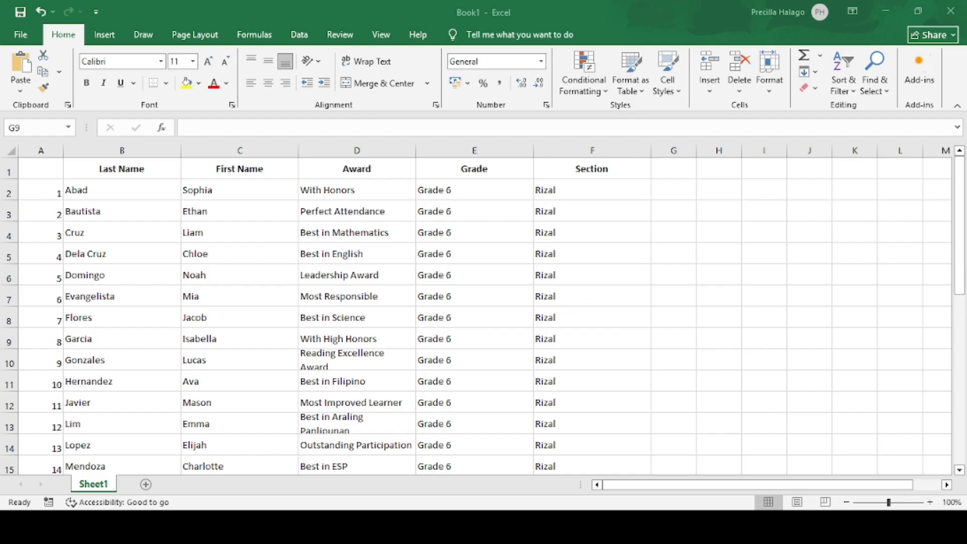
pyautogui.click(124, 175)
pyautogui.click(3, 170)
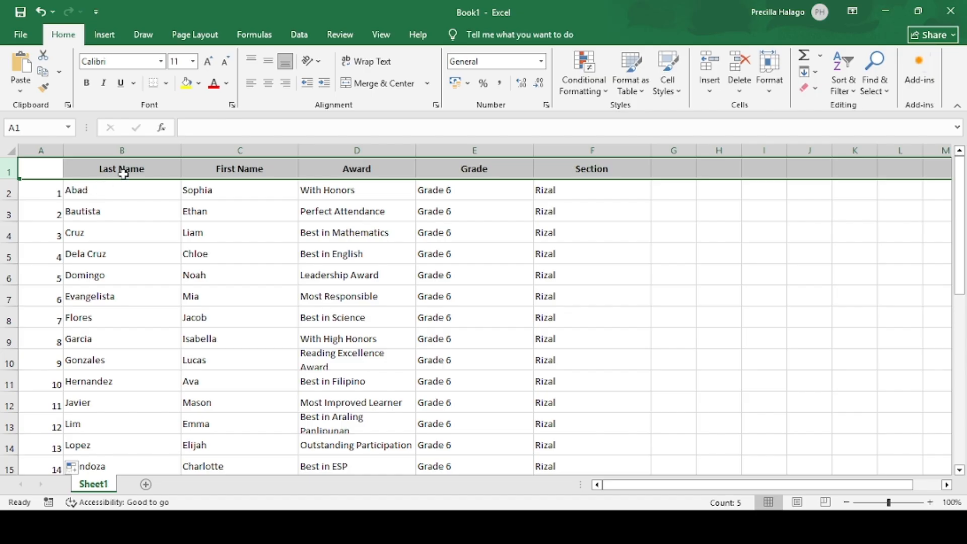
pyautogui.click(152, 171)
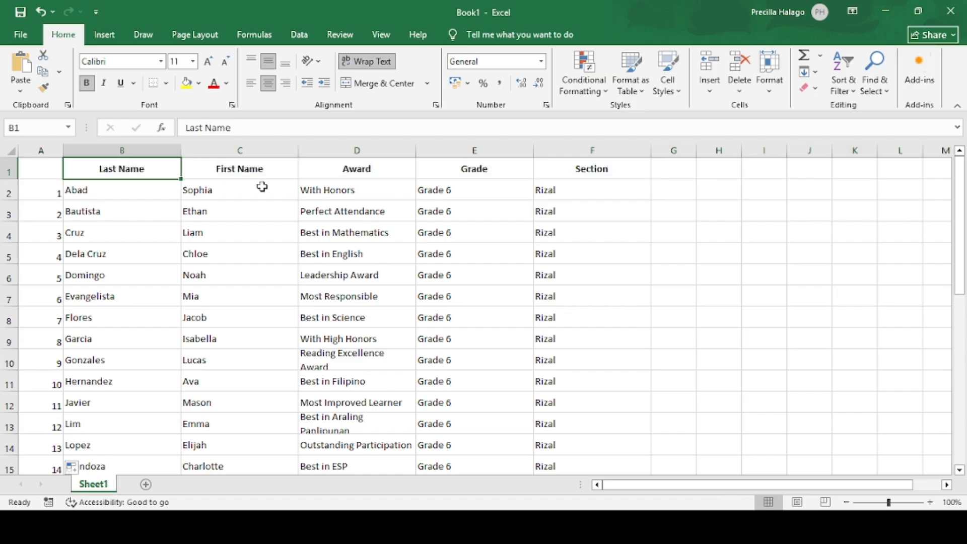
pyautogui.click(249, 169)
pyautogui.click(372, 177)
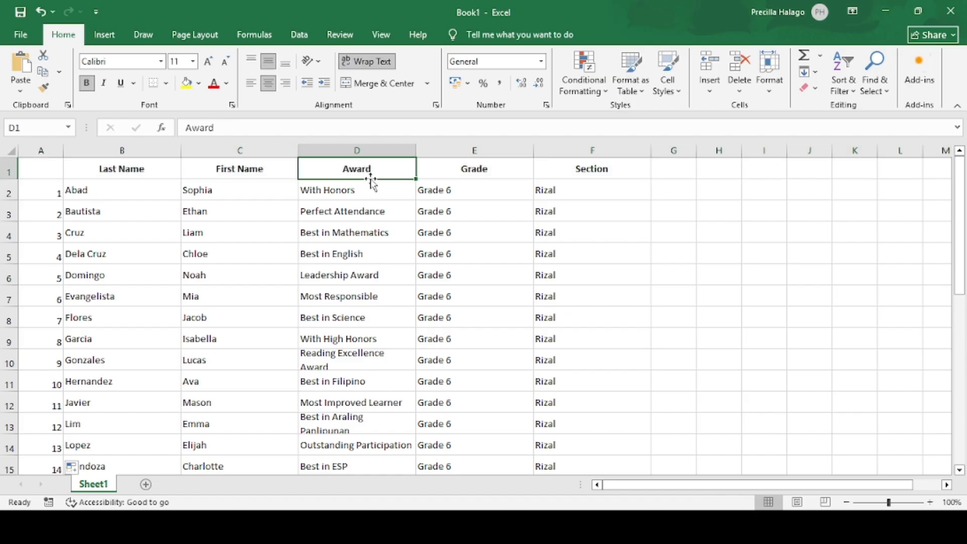
pyautogui.click(486, 174)
pyautogui.click(600, 167)
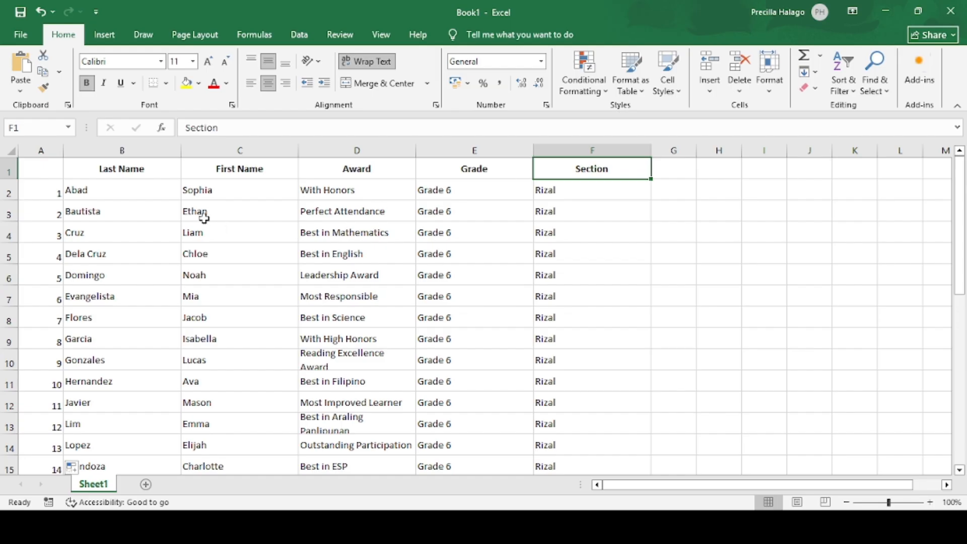
pyautogui.click(220, 199)
pyautogui.click(97, 202)
pyautogui.click(164, 183)
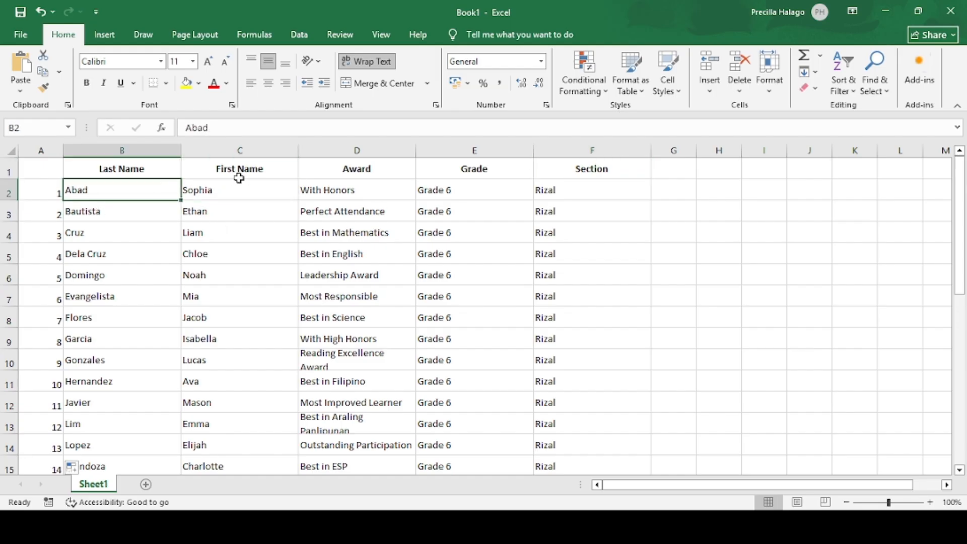
pyautogui.click(238, 173)
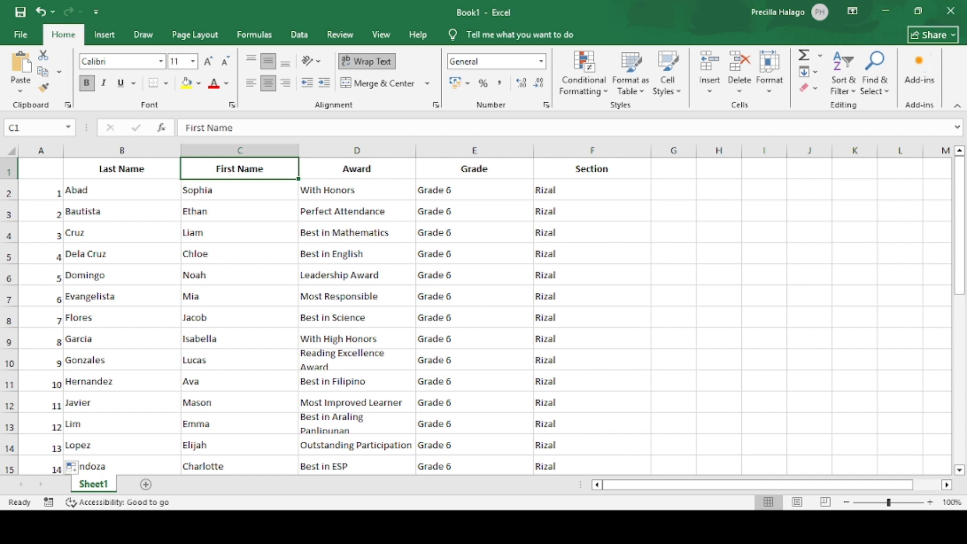
# Step: Switch back to the Word certificate and connect the existing Excel learner list as the mail merge recipients
pyautogui.hotkey('alt', 'Tab')
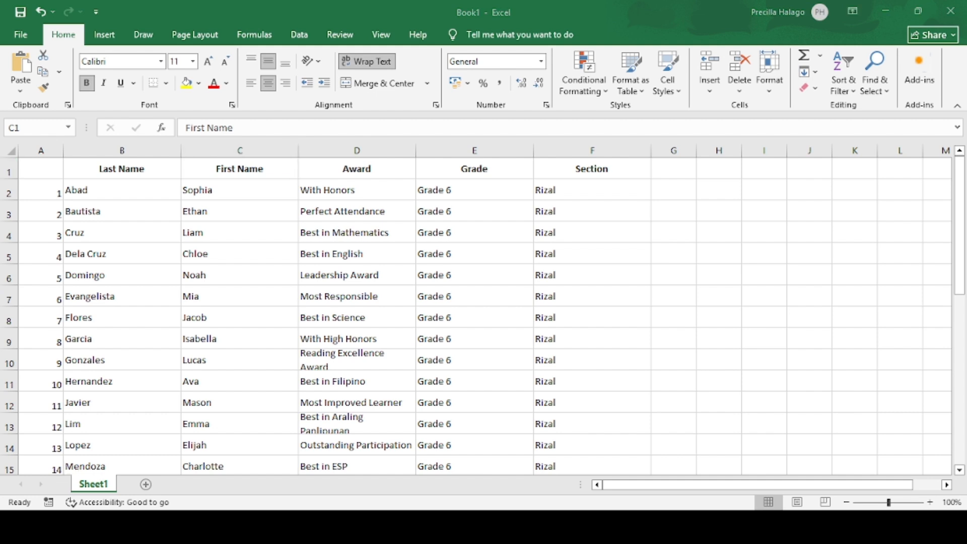
pyautogui.hotkey('alt', 'Tab')
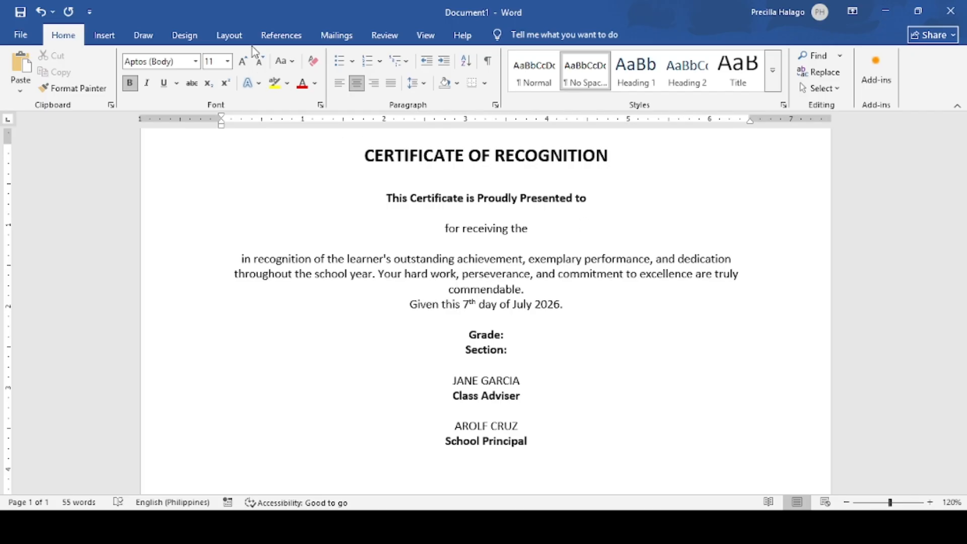
pyautogui.click(332, 39)
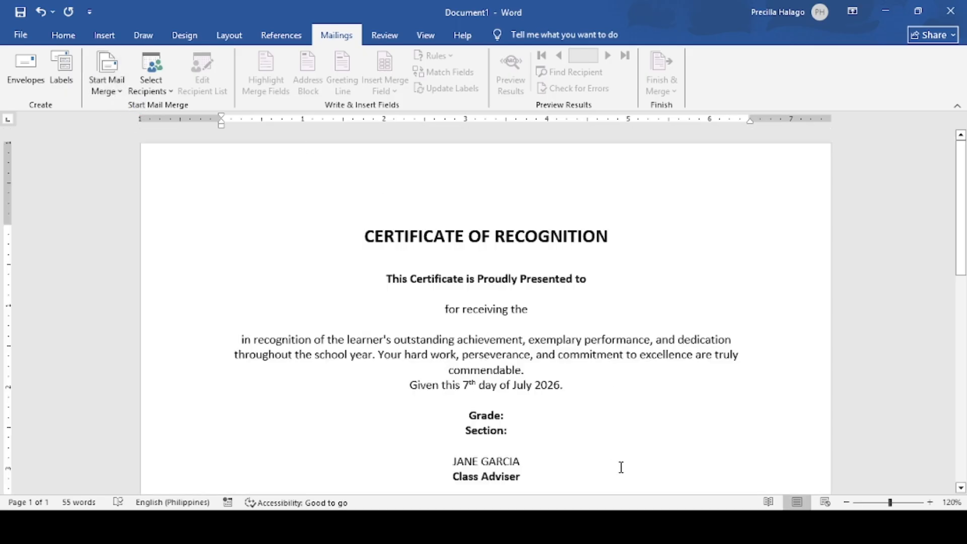
pyautogui.click(161, 93)
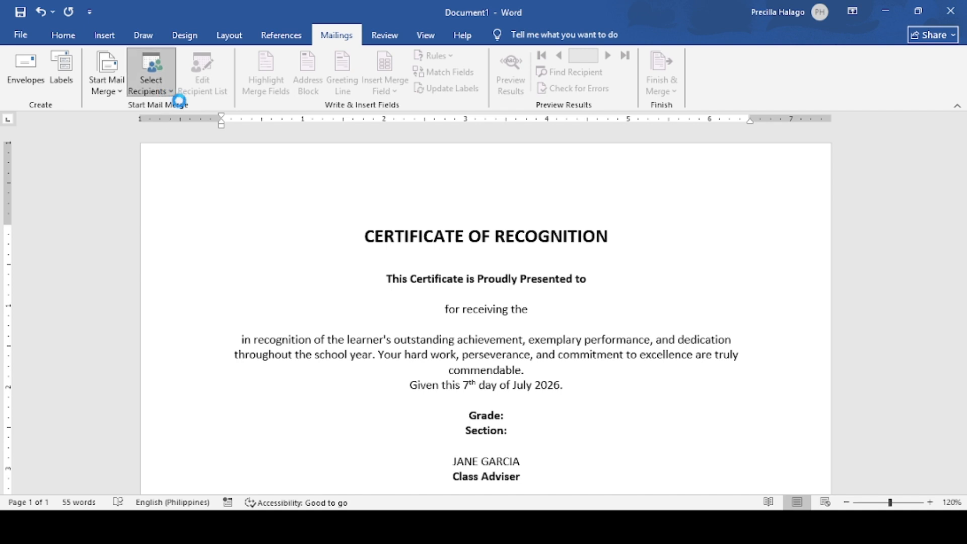
pyautogui.click(204, 128)
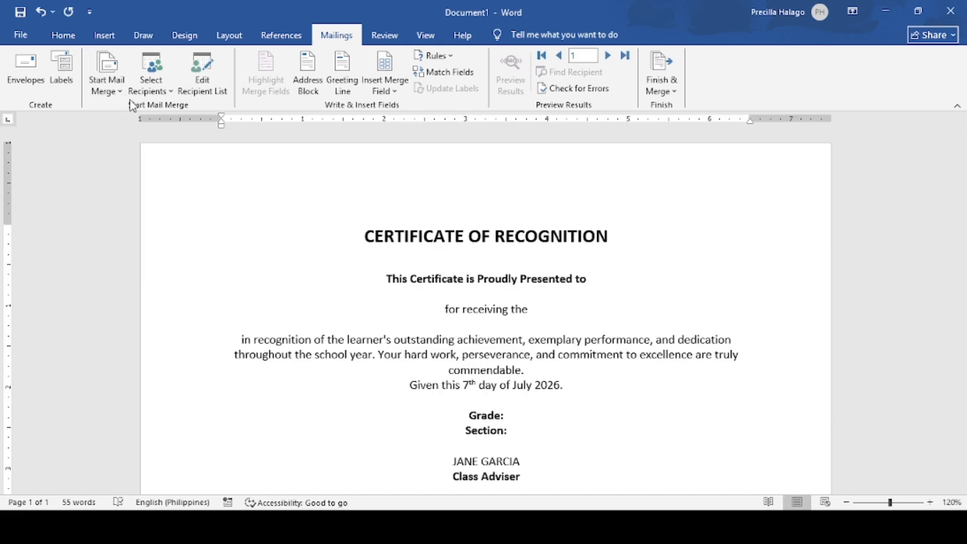
# Step: Insert the First_Name and Last_Name merge fields below "This Certificate is Proudly Presented to" and the Award field below "for receiving the"
pyautogui.click(488, 326)
pyautogui.click(487, 294)
pyautogui.scroll(-2, 353, 154)
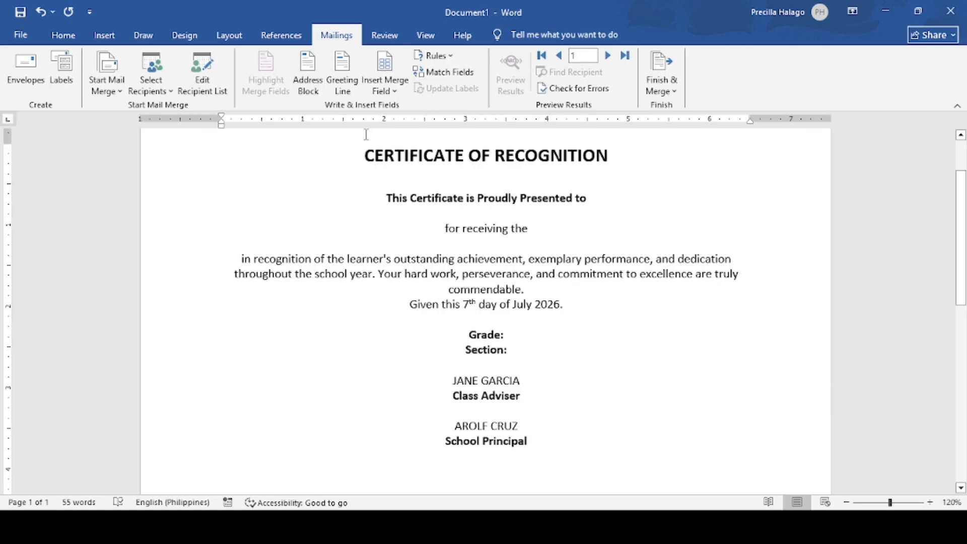
pyautogui.click(387, 88)
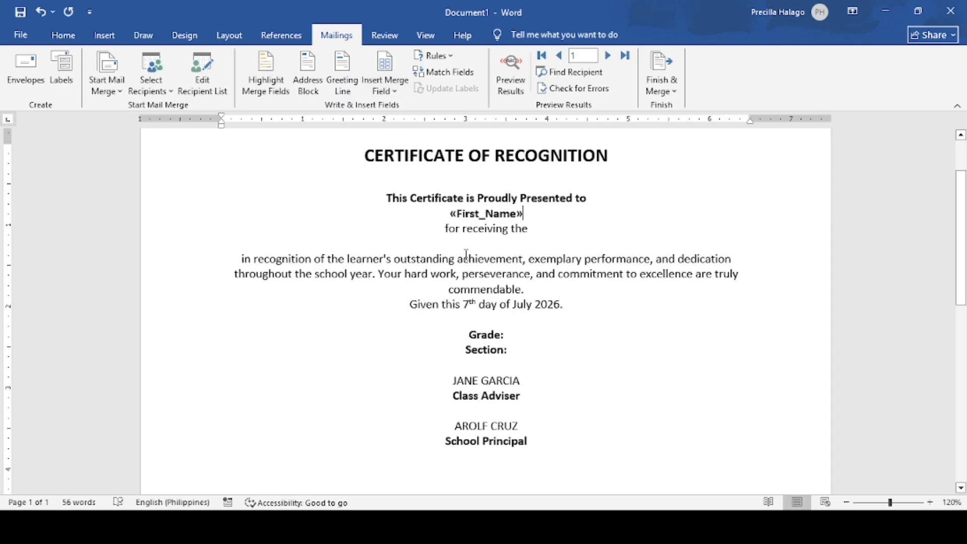
pyautogui.click(393, 91)
pyautogui.click(401, 127)
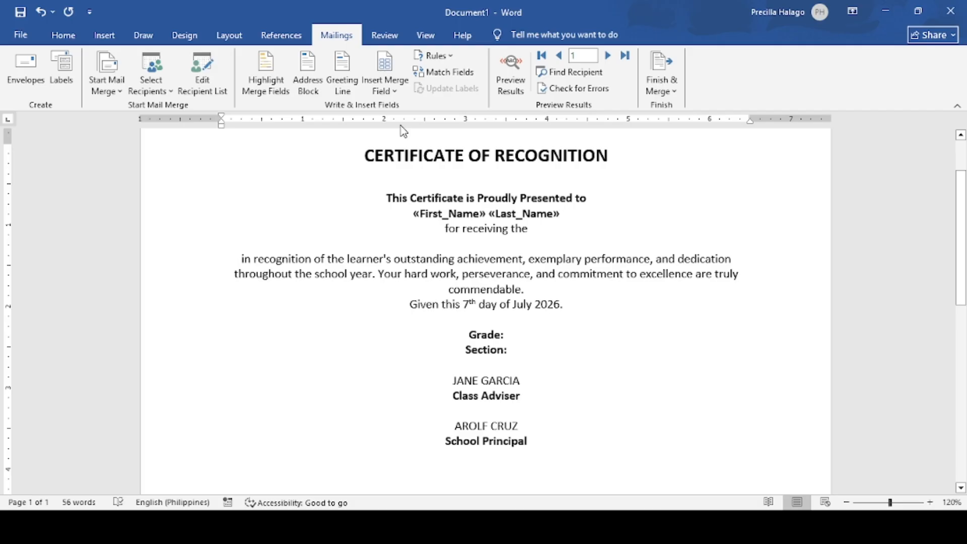
pyautogui.click(514, 247)
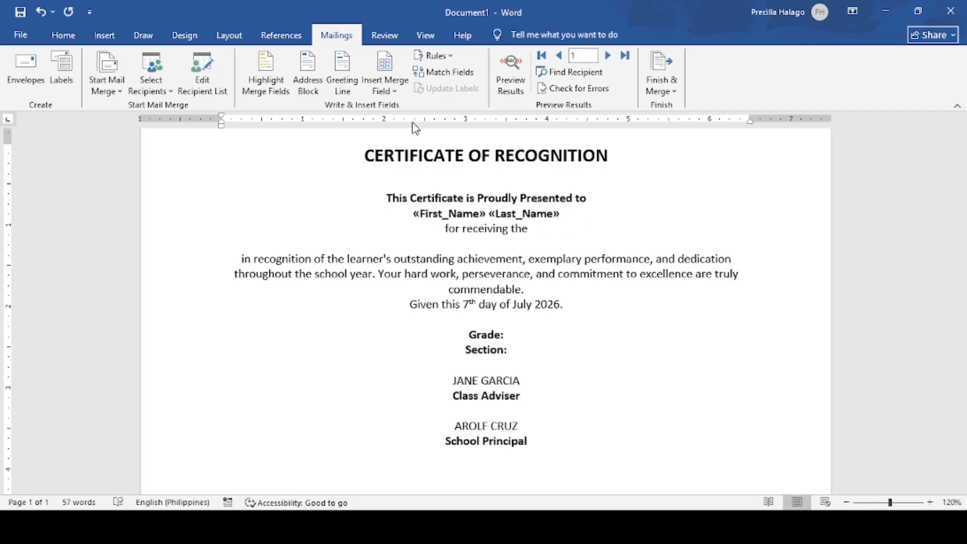
pyautogui.click(401, 157)
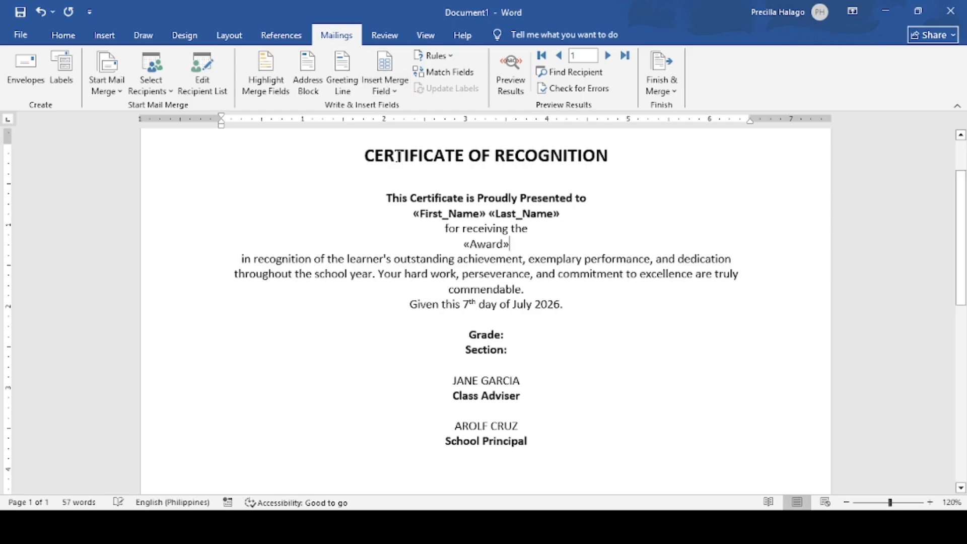
# Step: Insert the Grade merge field after "Grade:" and the Section merge field after "Section:"
pyautogui.click(517, 336)
pyautogui.click(397, 93)
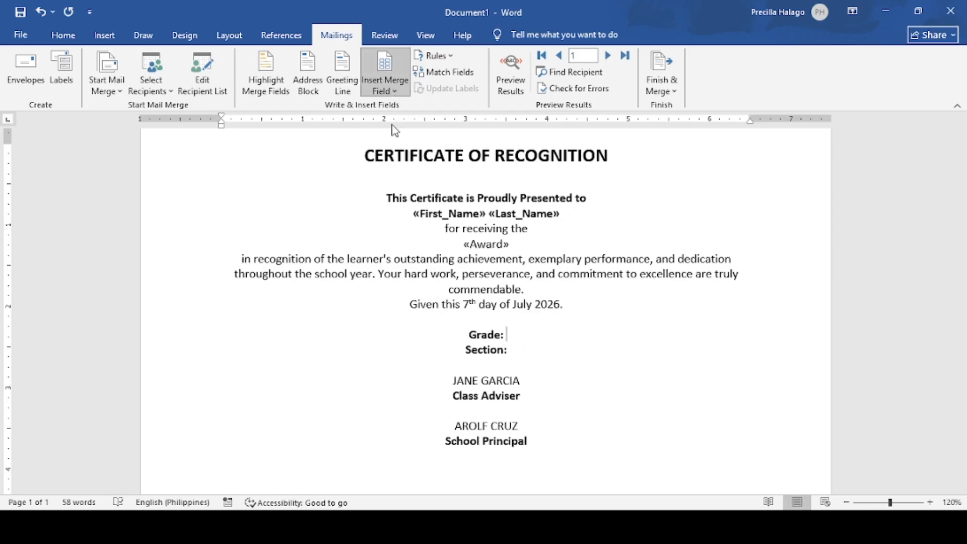
pyautogui.click(408, 180)
pyautogui.click(544, 356)
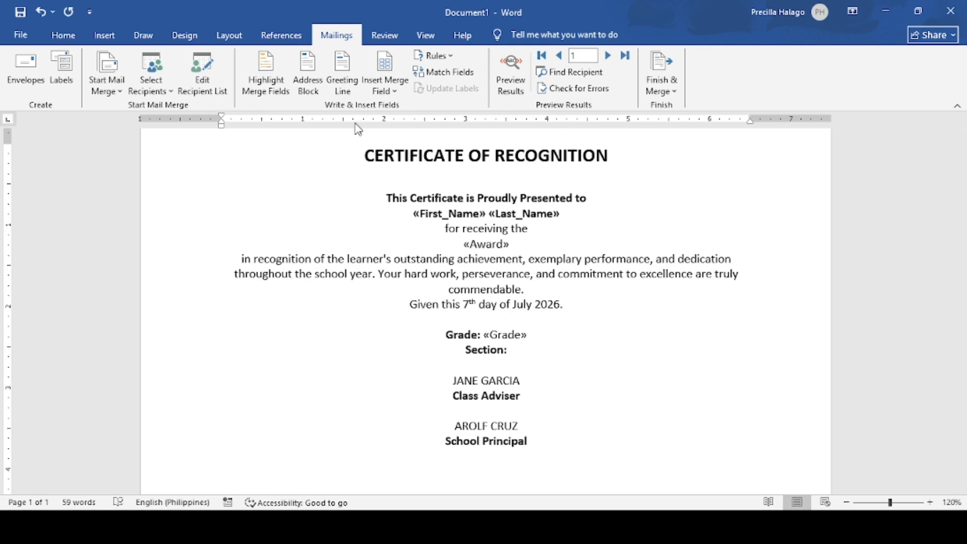
pyautogui.click(393, 93)
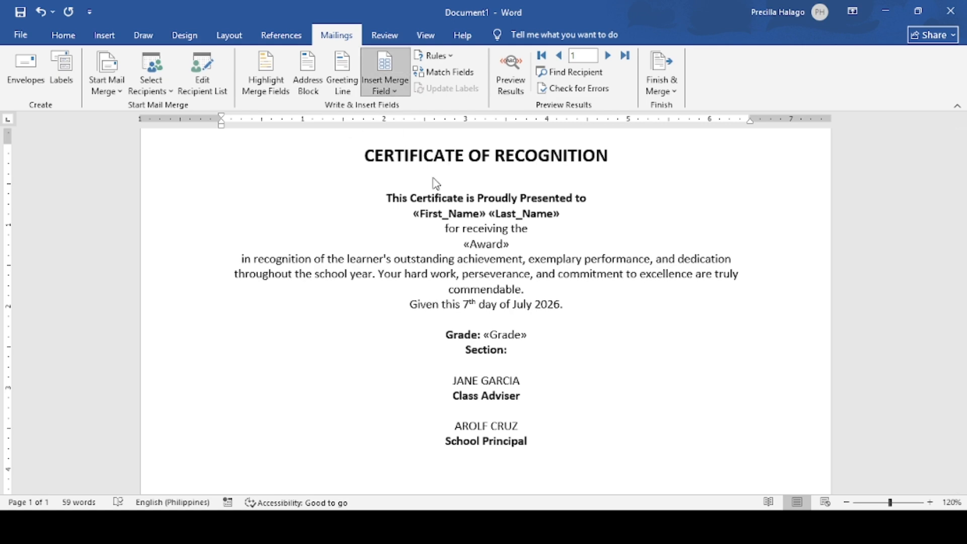
pyautogui.click(424, 198)
pyautogui.scroll(-2, 617, 360)
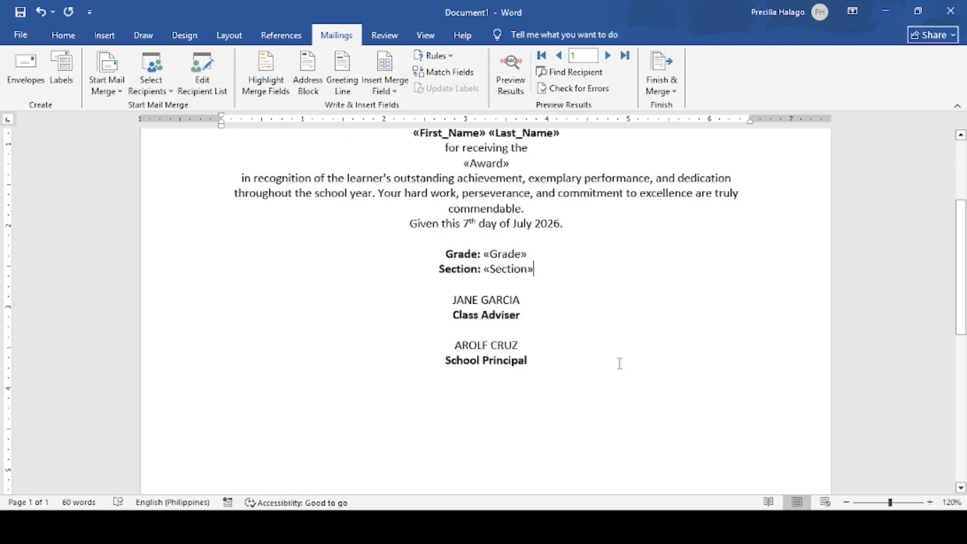
# Step: Look over the certificate's merge fields and preview the merge results with the recipient data
pyautogui.scroll(2, 617, 362)
pyautogui.scroll(2, 616, 364)
pyautogui.scroll(-2, 607, 356)
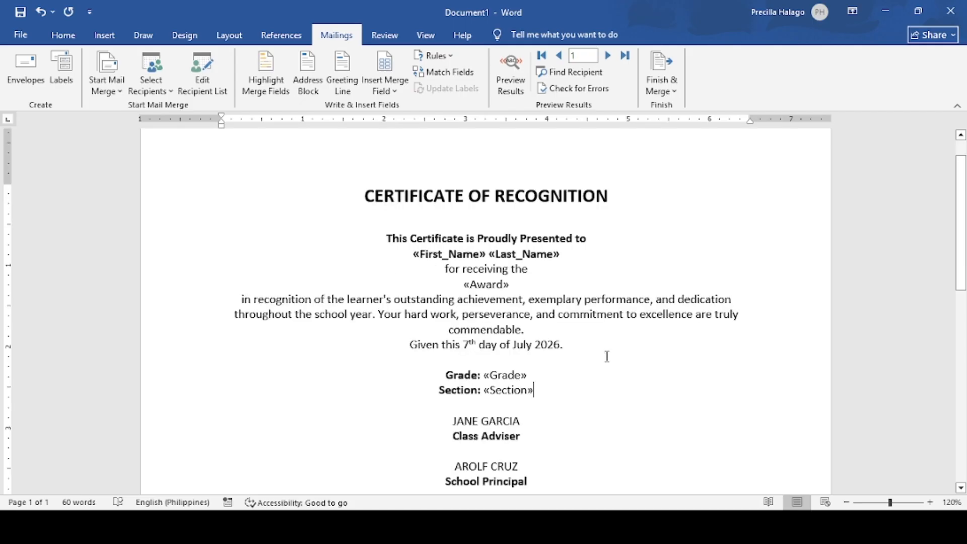
pyautogui.scroll(1, 606, 352)
pyautogui.scroll(1, 608, 350)
pyautogui.scroll(-2, 654, 357)
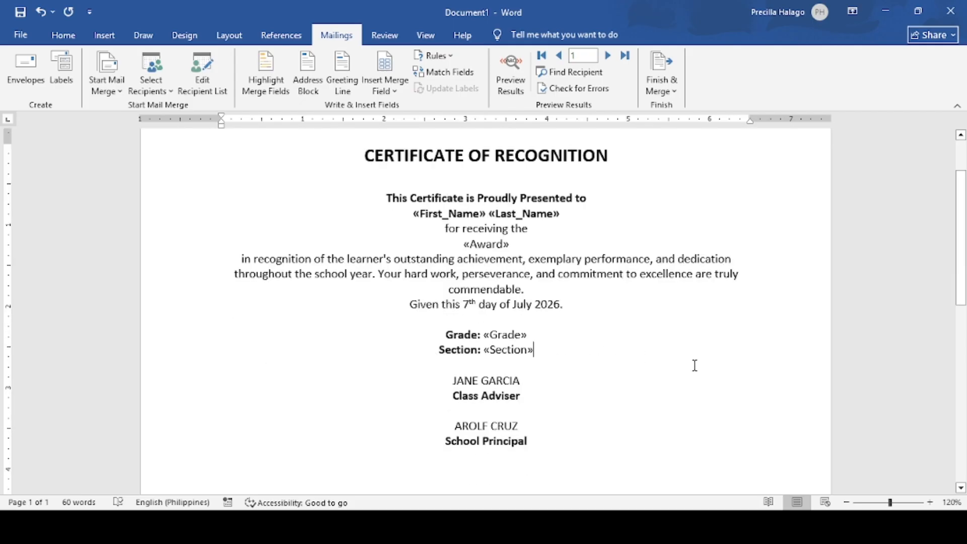
pyautogui.click(513, 75)
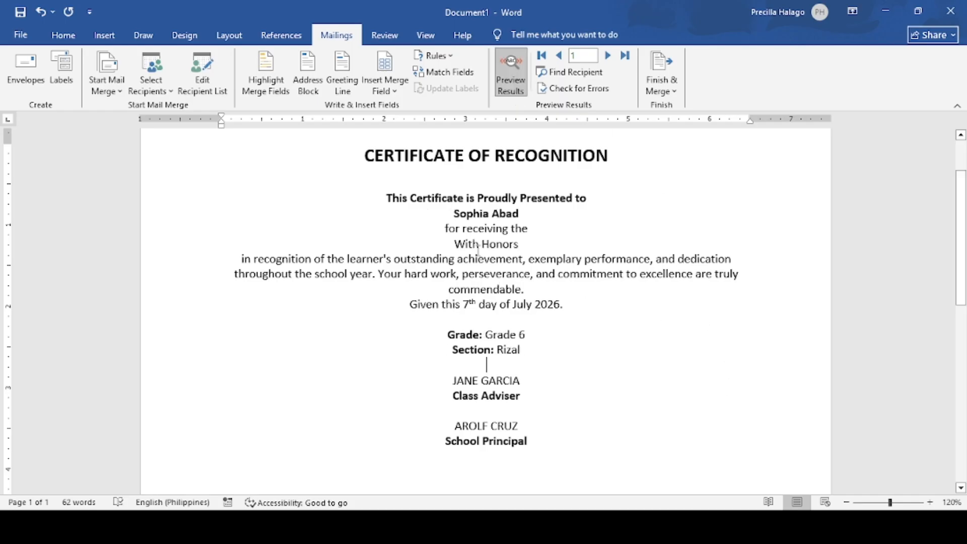
# Step: Set the font of the recipient's first and last name to Times New Roman
pyautogui.click(510, 211)
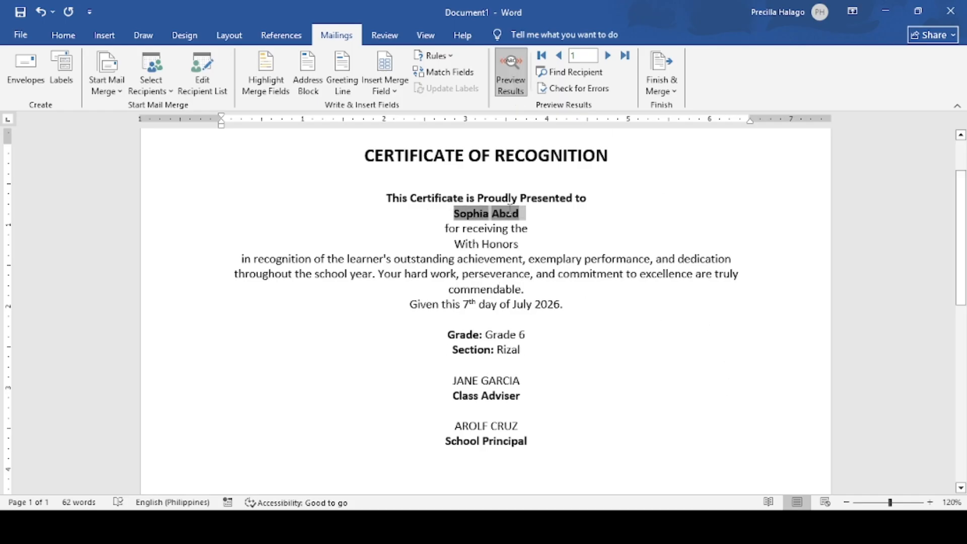
pyautogui.click(456, 248)
pyautogui.moveTo(456, 220); pyautogui.dragTo(544, 210)
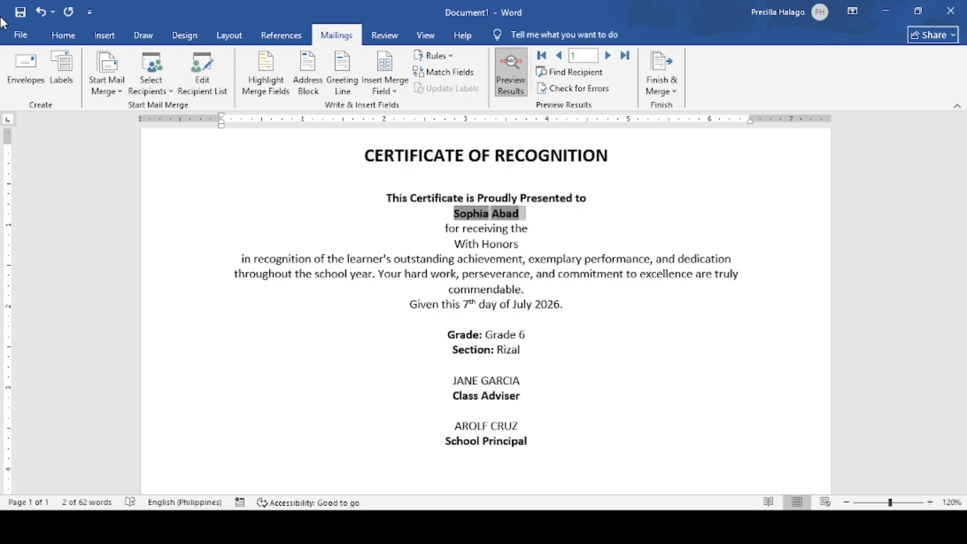
pyautogui.click(68, 37)
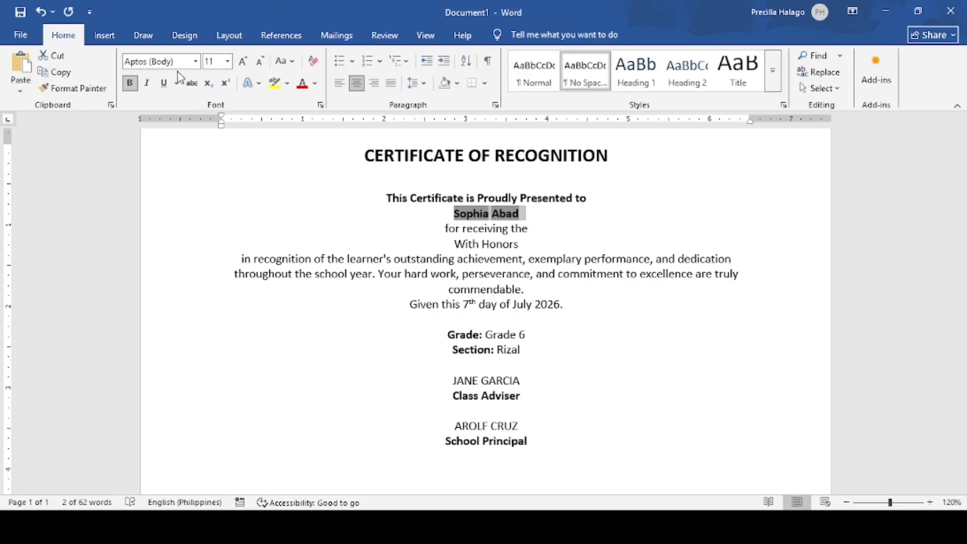
pyautogui.click(192, 62)
pyautogui.press('Down')
pyautogui.press('Down')
pyautogui.press('Down')
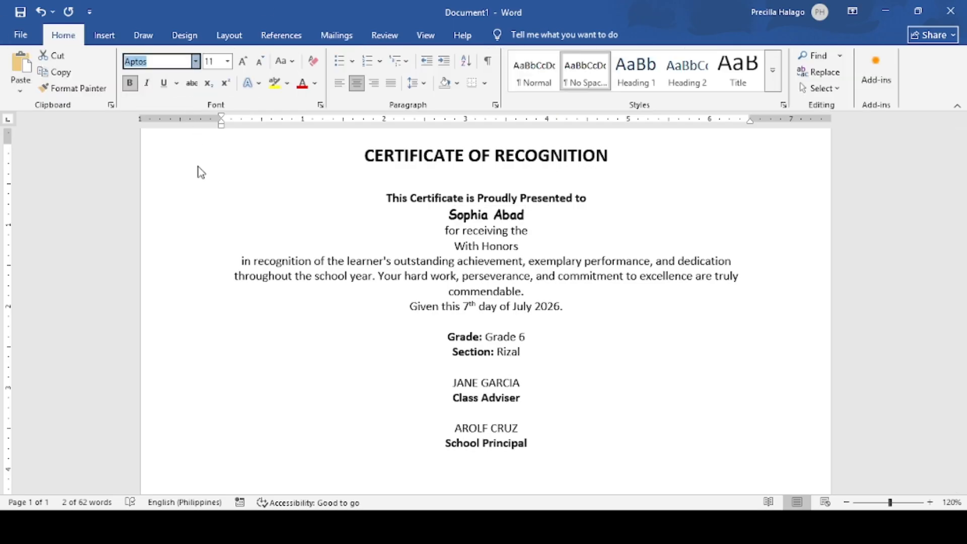
# Step: Enlarge the recipient's name to 22 pt
pyautogui.click(248, 62)
pyautogui.click(247, 62)
pyautogui.click(249, 62)
pyautogui.click(249, 62)
pyautogui.click(249, 62)
pyautogui.click(249, 62)
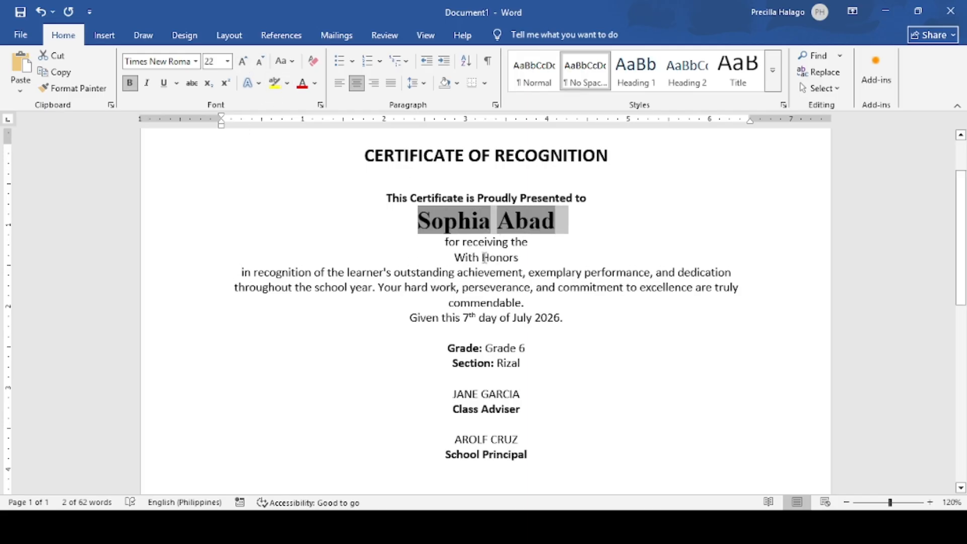
# Step: Set the font of the award merge field below "for receiving the" to Ink Free and enlarge its text
pyautogui.moveTo(451, 258); pyautogui.dragTo(526, 255)
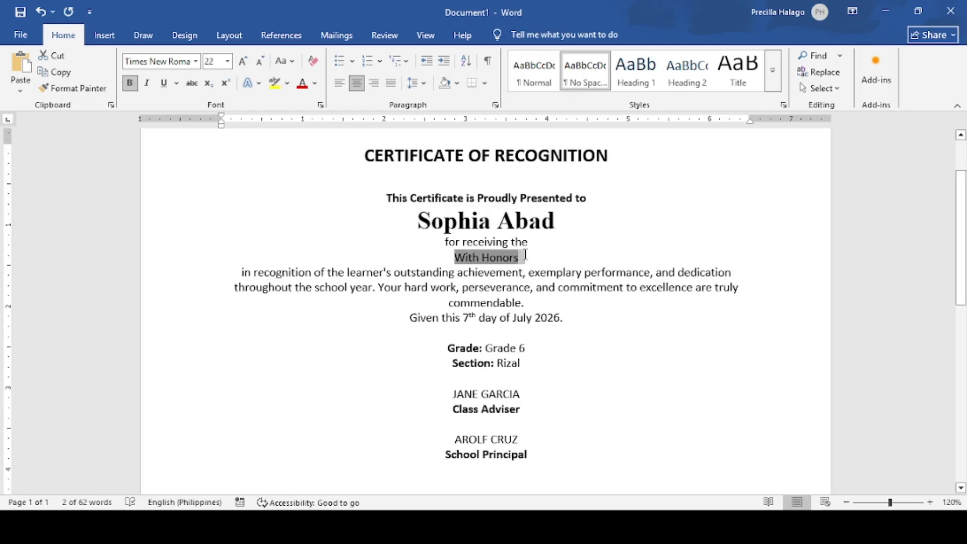
pyautogui.click(192, 62)
pyautogui.click(195, 62)
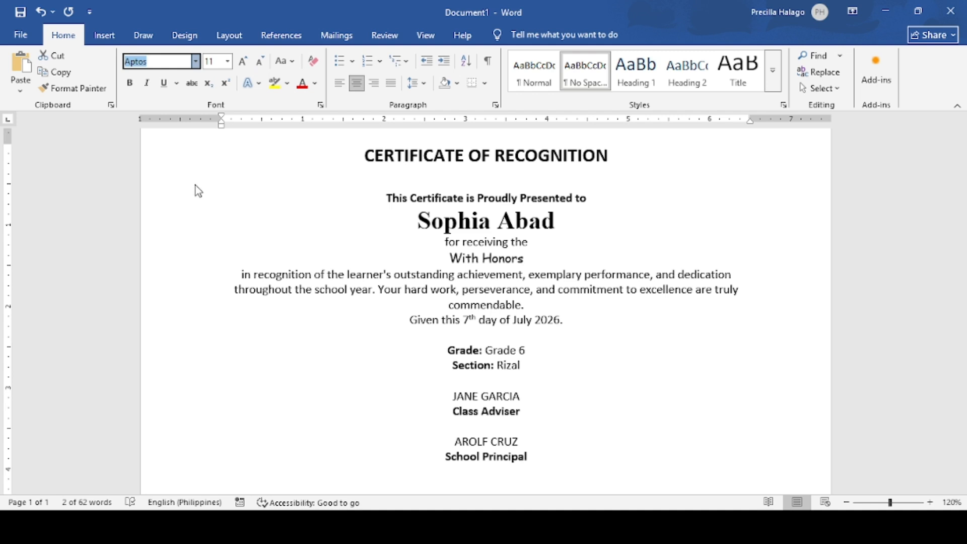
pyautogui.click(196, 186)
pyautogui.click(242, 65)
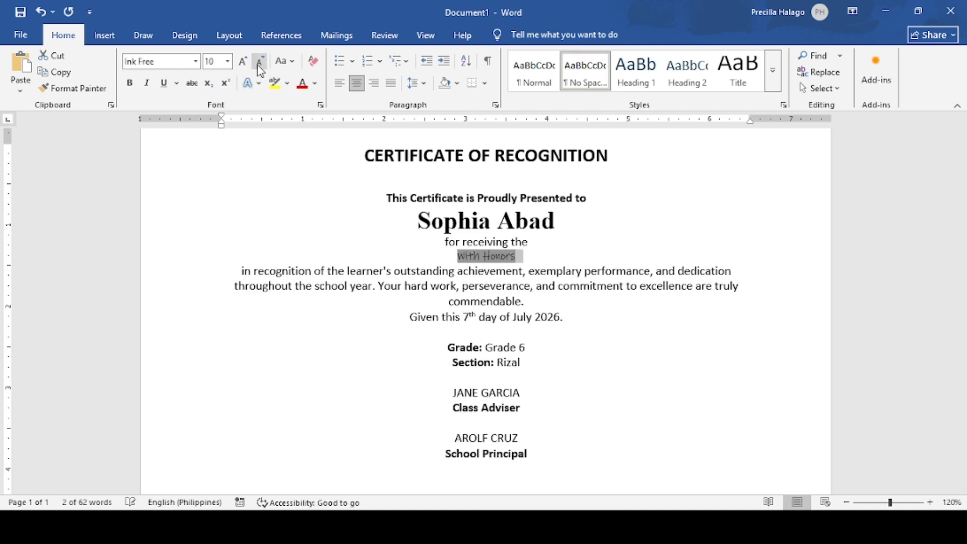
pyautogui.click(242, 62)
pyautogui.click(676, 279)
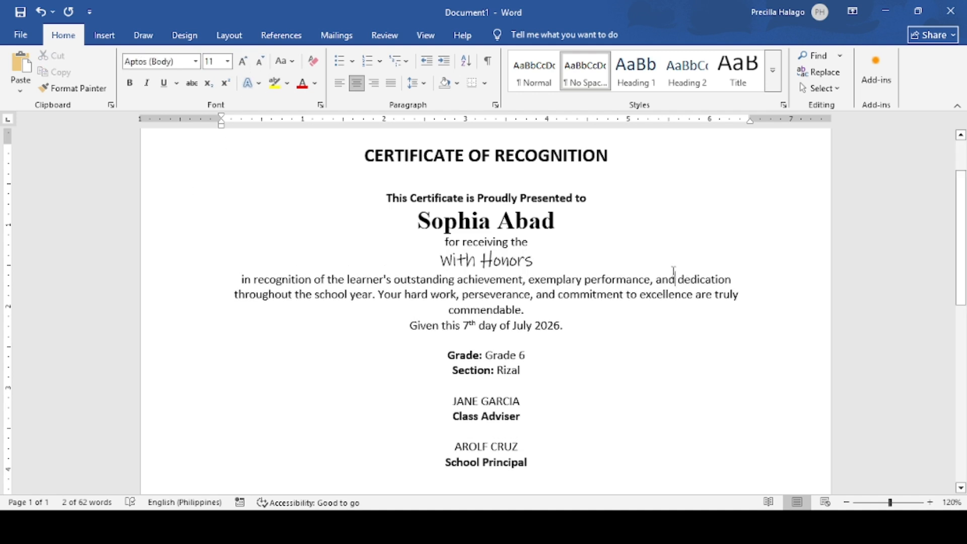
# Step: Step through the merge preview from record 1 to record 8, checking each recipient's name and award on the certificate
pyautogui.click(336, 35)
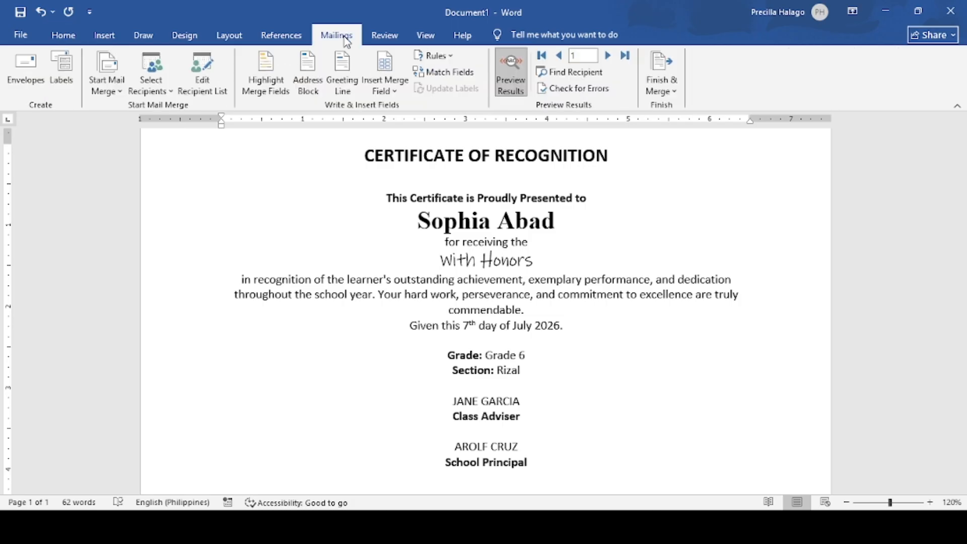
pyautogui.click(647, 311)
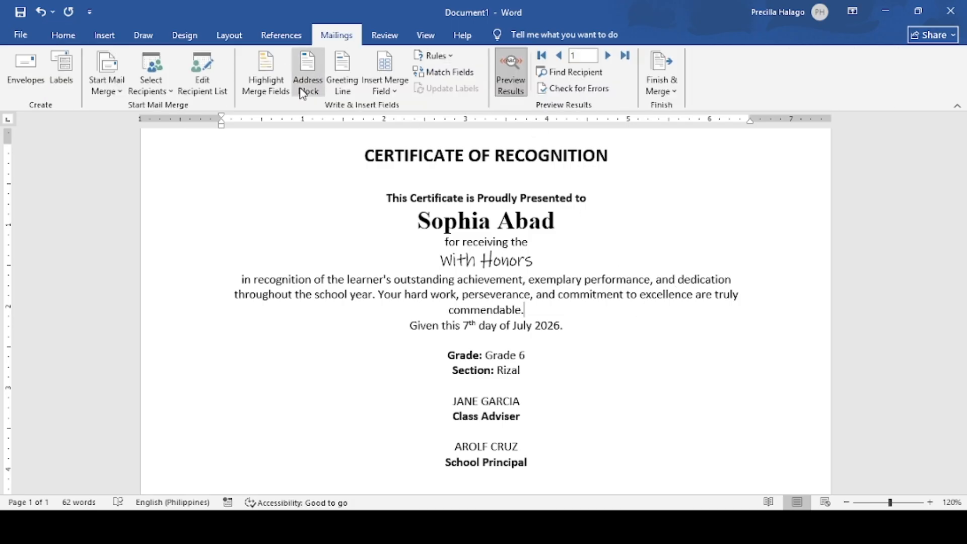
pyautogui.click(609, 56)
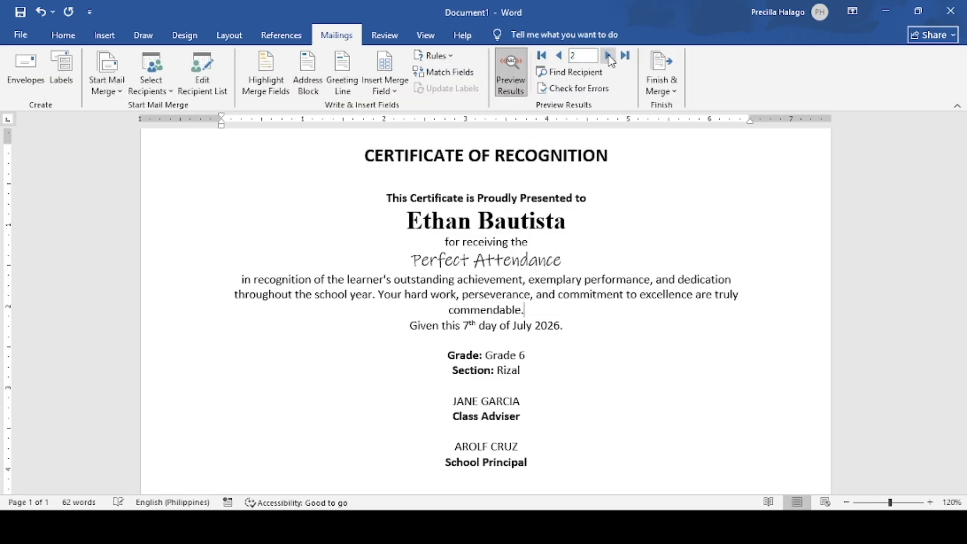
pyautogui.click(609, 56)
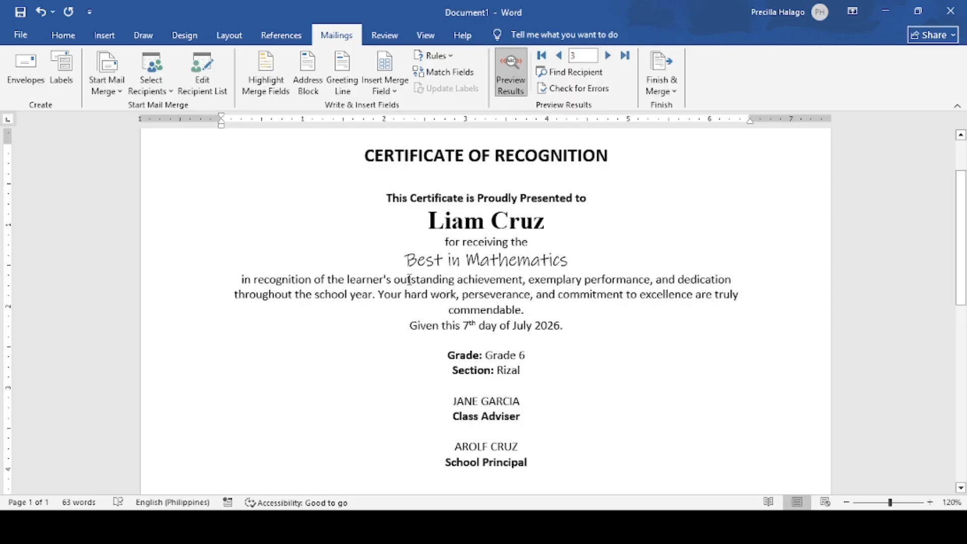
pyautogui.click(396, 260)
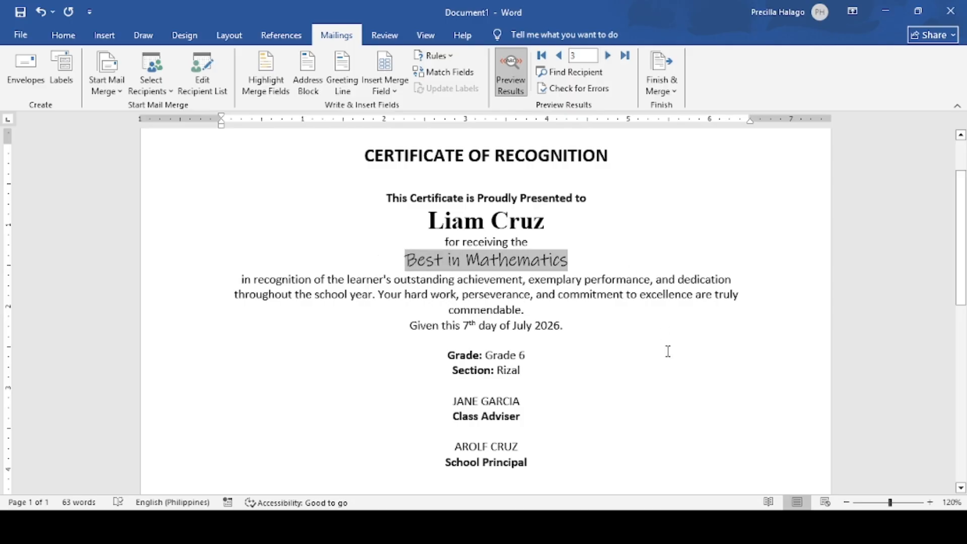
pyautogui.click(584, 224)
pyautogui.click(608, 56)
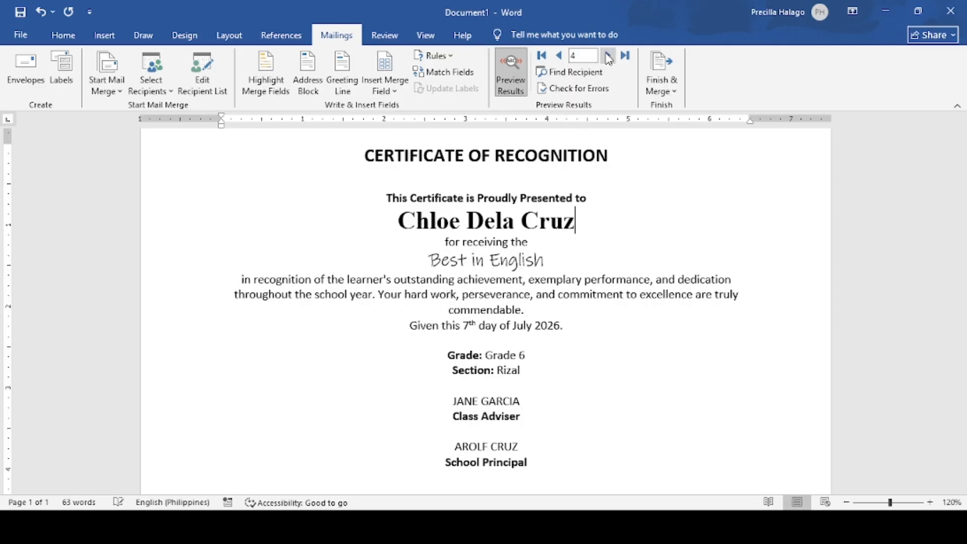
pyautogui.click(608, 56)
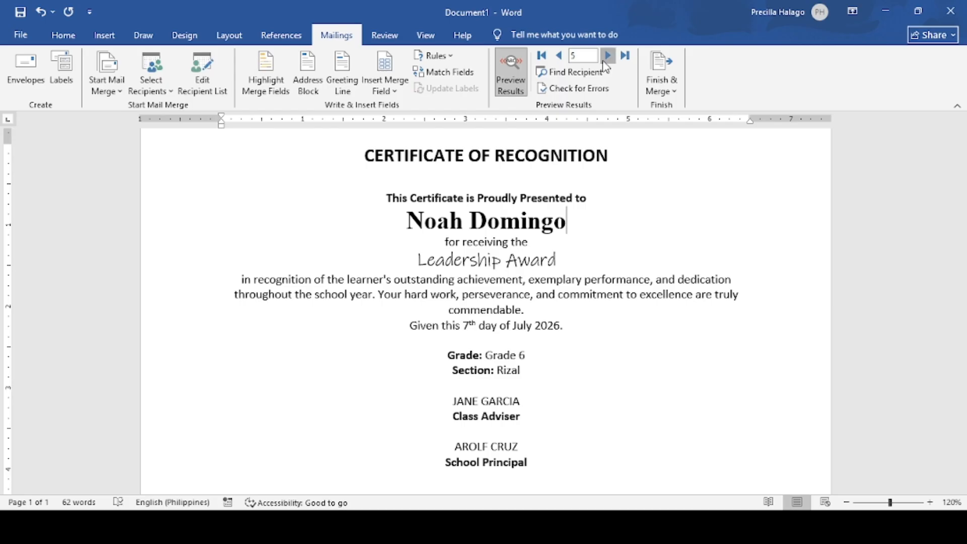
pyautogui.click(606, 57)
pyautogui.click(607, 56)
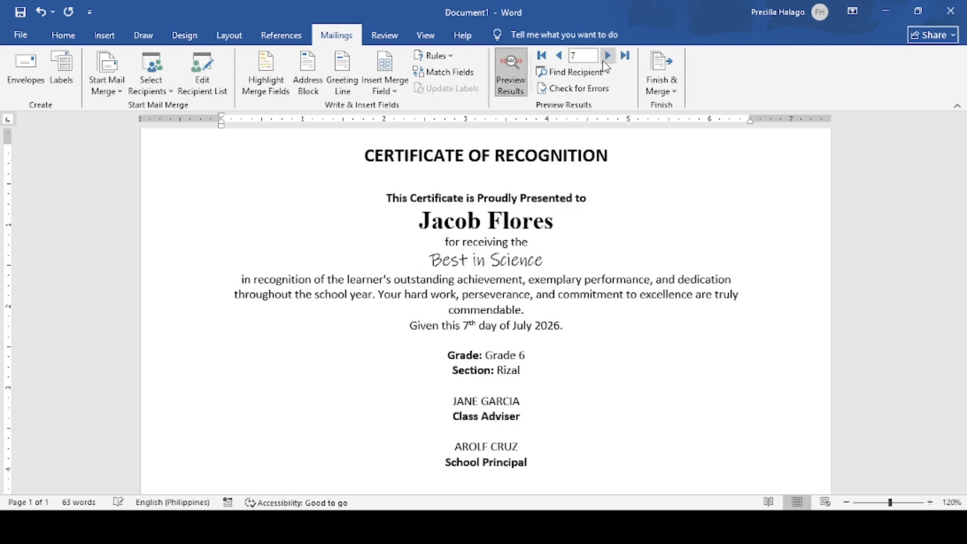
pyautogui.click(607, 56)
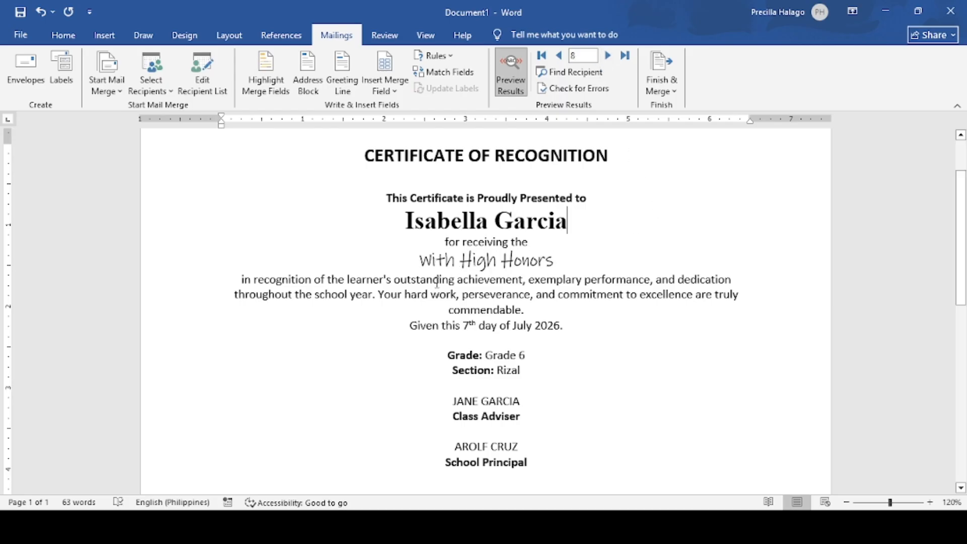
# Step: Examine the formatting of the award line and recipient name on the certificate previewed for record 8
pyautogui.moveTo(421, 260); pyautogui.dragTo(606, 262)
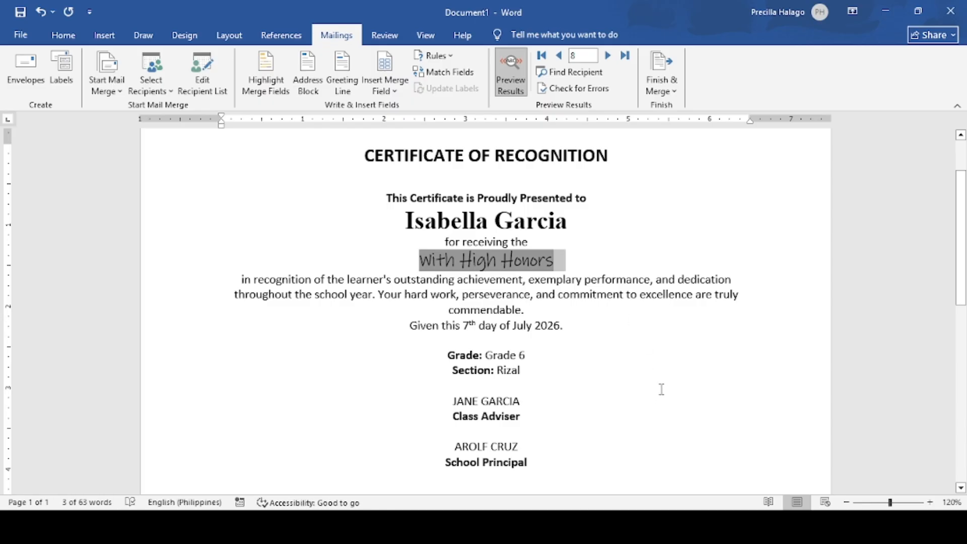
pyautogui.moveTo(405, 224); pyautogui.dragTo(644, 220)
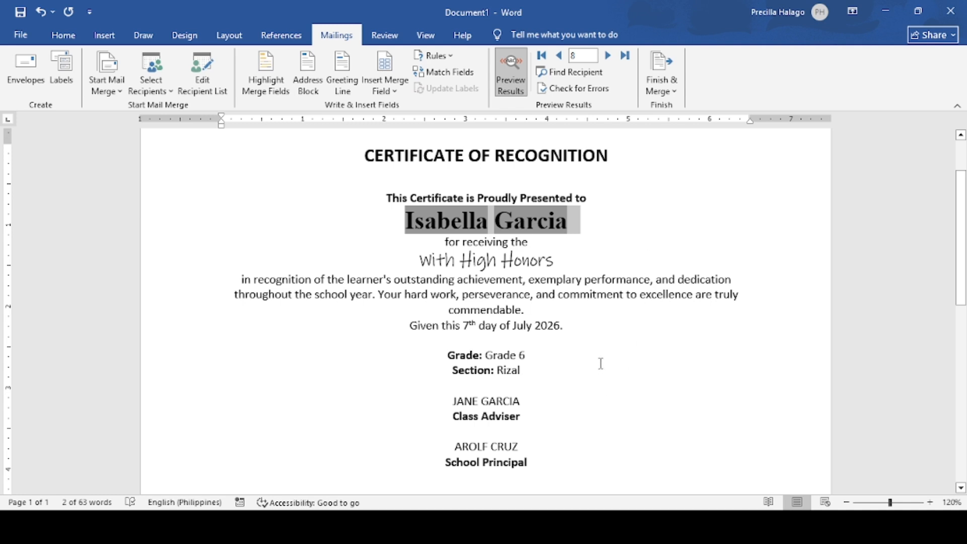
pyautogui.click(494, 227)
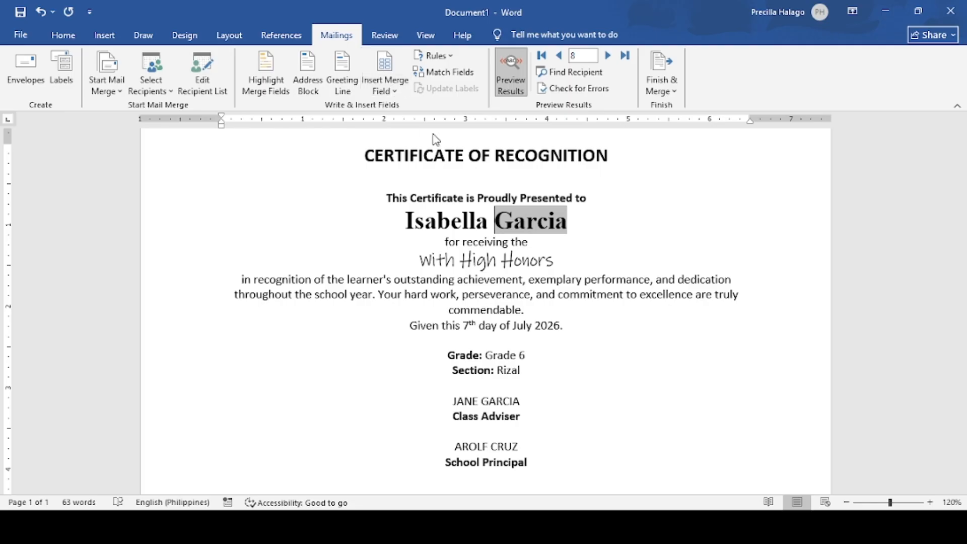
pyautogui.click(556, 279)
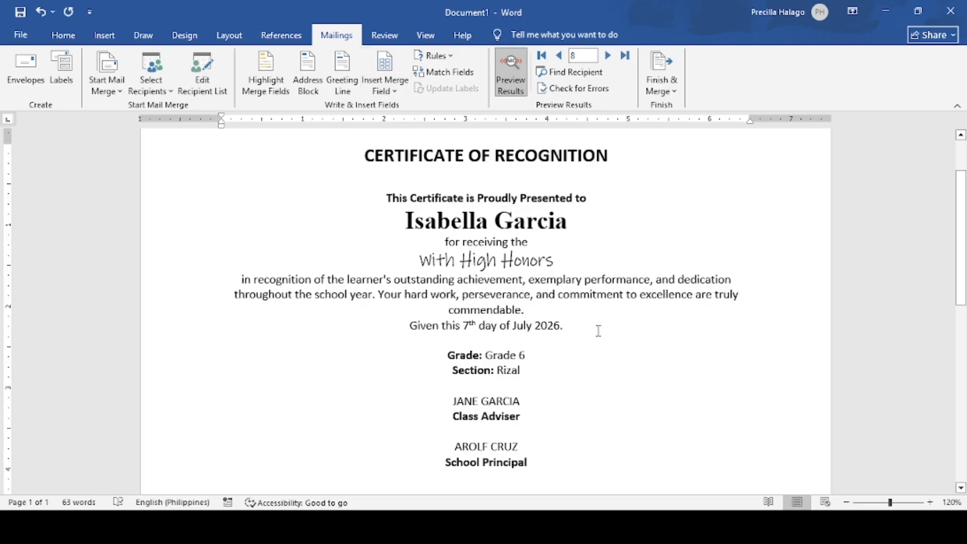
pyautogui.scroll(-3, 602, 335)
pyautogui.scroll(3, 604, 339)
pyautogui.click(597, 363)
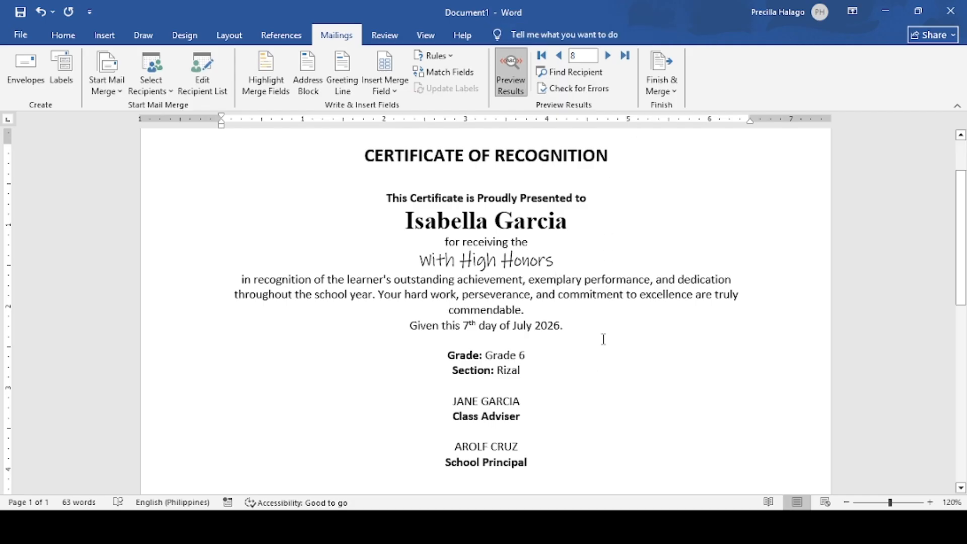